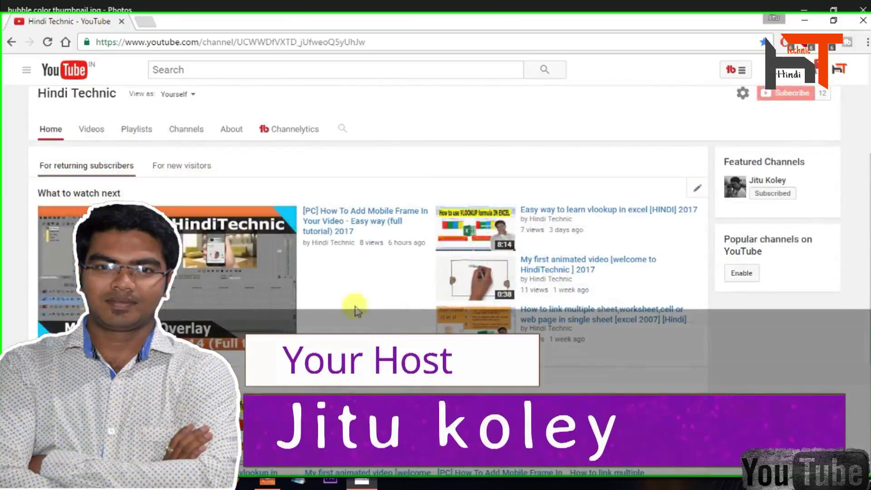
Show the Hindi Technic channel's Videos tab and scroll through its uploads grid
{"action": "left_click", "coordinate": [96, 131]}
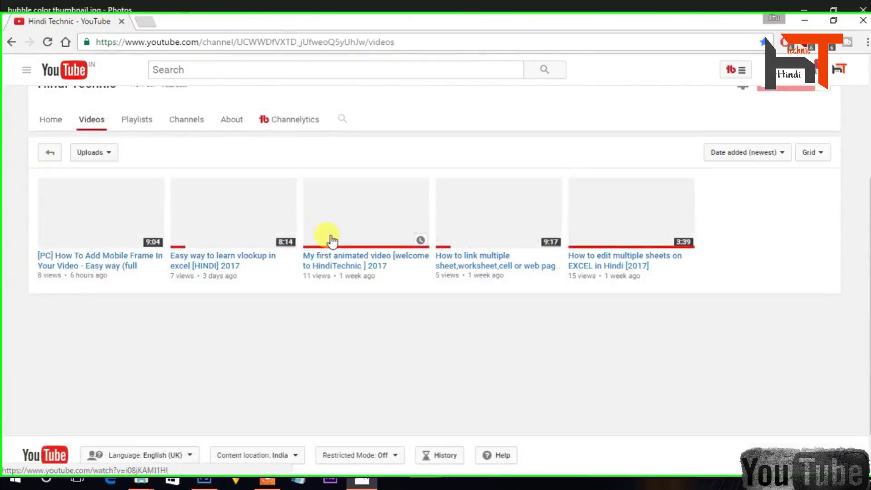
{"action": "scroll", "coordinate": [196, 294], "scroll_direction": "down", "scroll_amount": 3}
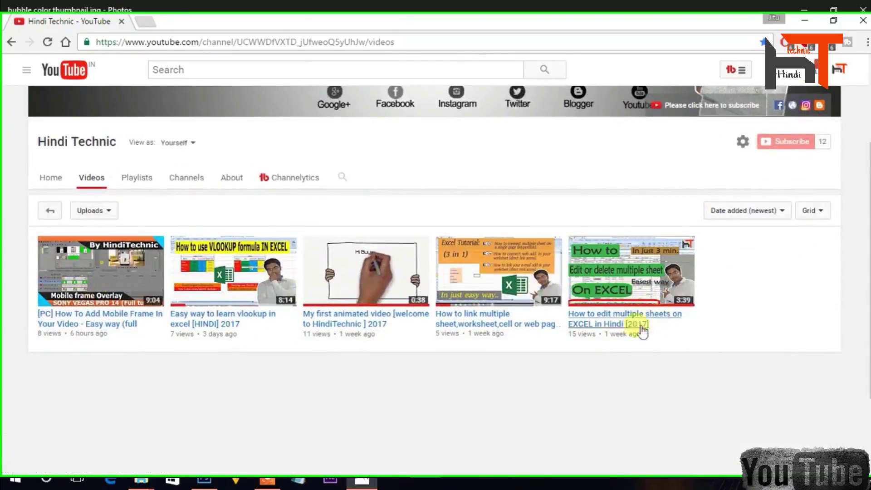
{"action": "scroll", "coordinate": [505, 346], "scroll_direction": "up", "scroll_amount": 3}
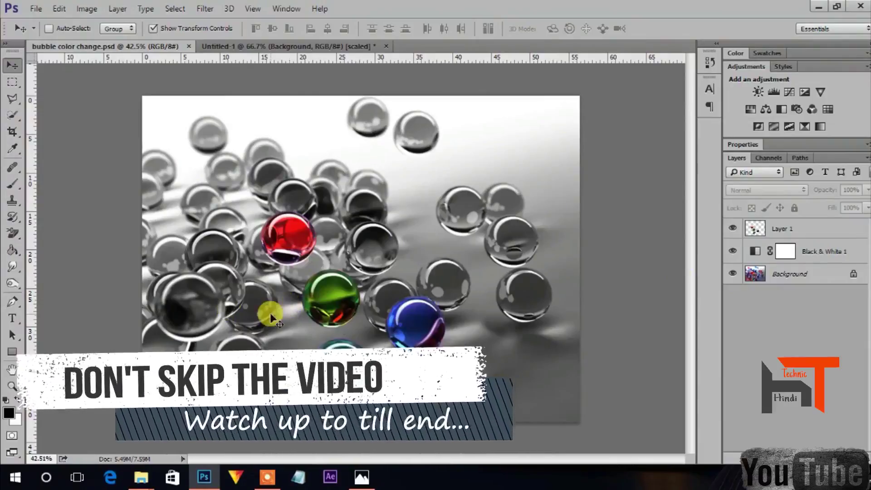
Delete the Black & White 1 and Layer 1 layers, leaving only the Background
{"action": "left_click", "coordinate": [821, 252]}
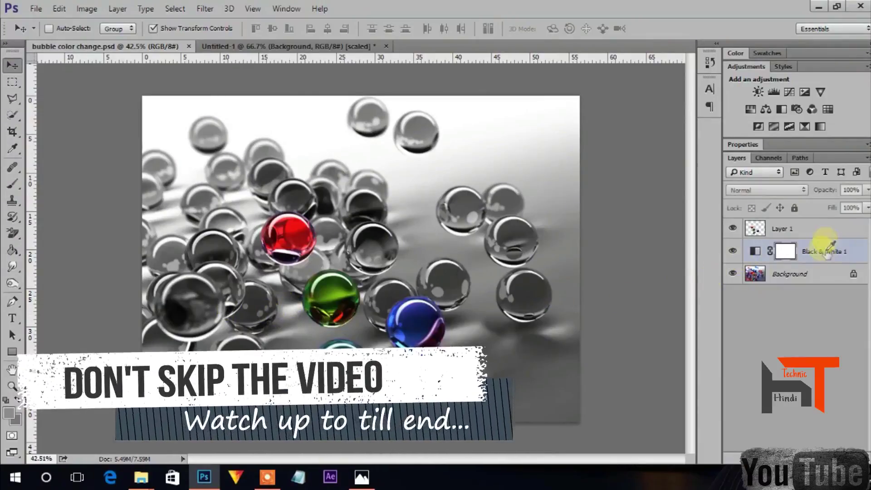
{"action": "left_click", "coordinate": [815, 230], "text": "ctrl"}
{"action": "right_click", "coordinate": [817, 230]}
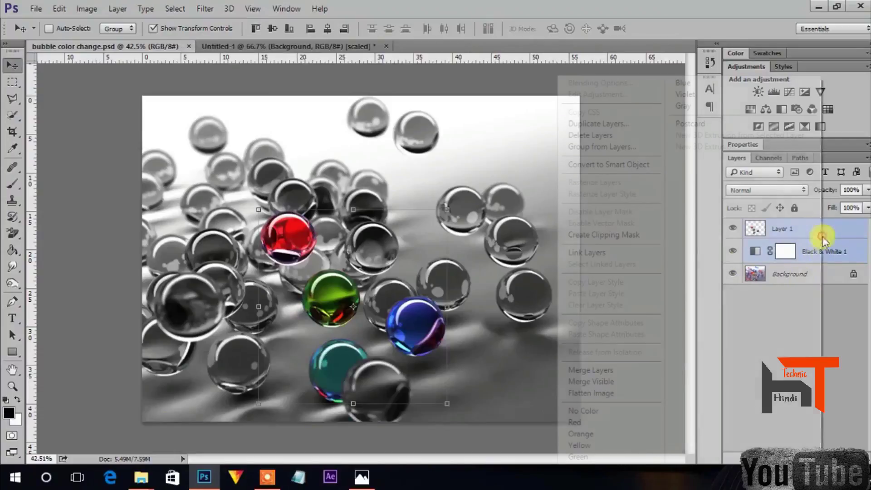
{"action": "left_click", "coordinate": [608, 136]}
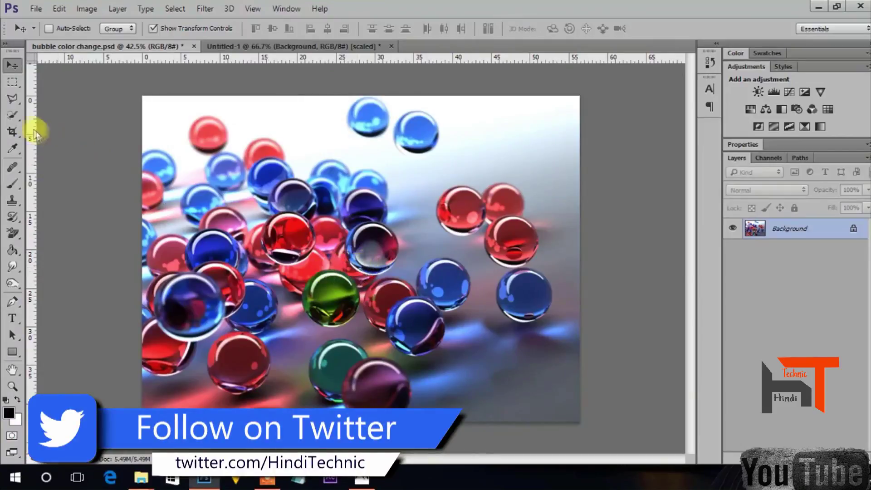
Switch to the Quick Selection Tool (W) and zoom in on the green marble
{"action": "left_click", "coordinate": [15, 114]}
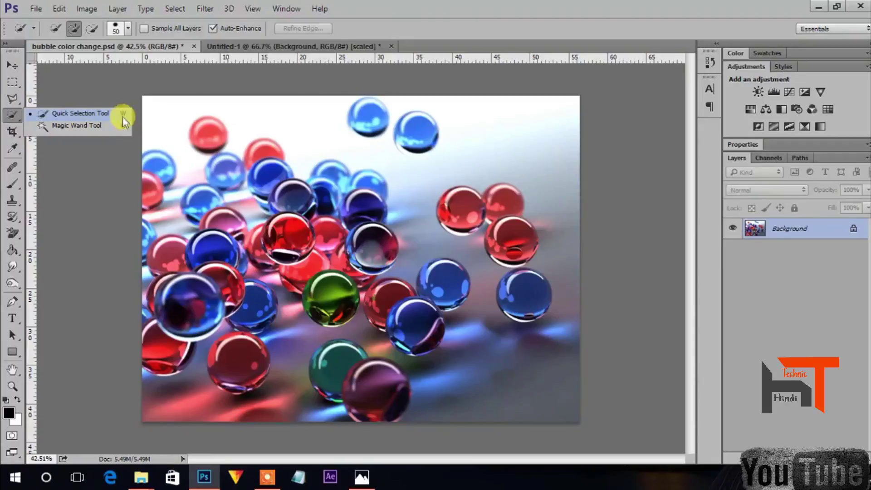
{"action": "left_click", "coordinate": [119, 115]}
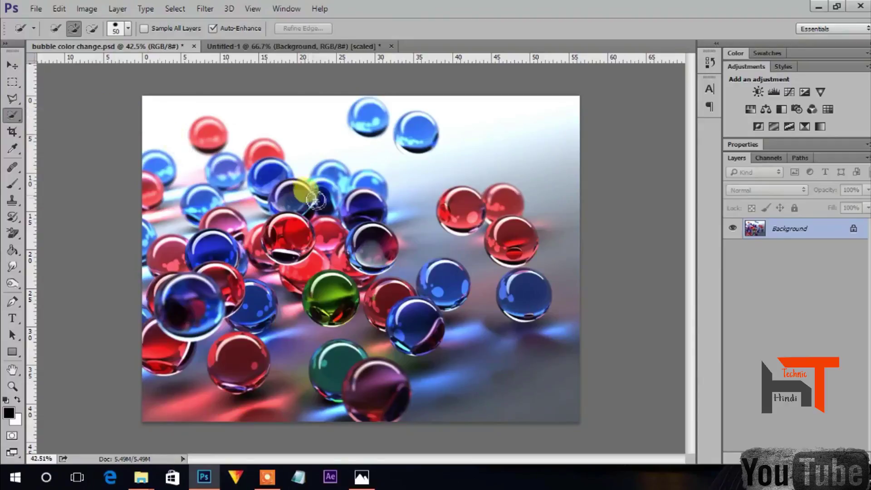
{"action": "scroll", "coordinate": [338, 306], "scroll_direction": "down", "scroll_amount": 2}
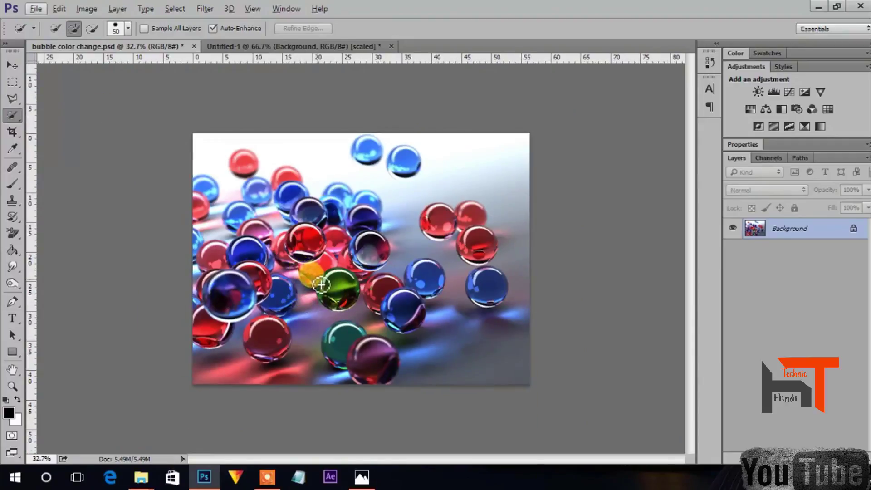
{"action": "scroll", "coordinate": [322, 285], "scroll_direction": "up", "scroll_amount": 1}
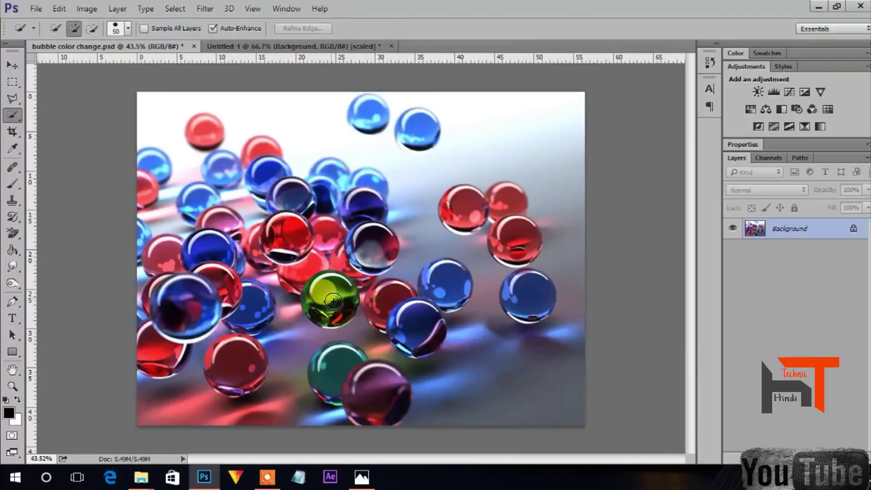
{"action": "scroll", "coordinate": [334, 301], "scroll_direction": "up", "scroll_amount": 2}
{"action": "scroll", "coordinate": [330, 299], "scroll_direction": "up", "scroll_amount": 2}
{"action": "scroll", "coordinate": [327, 295], "scroll_direction": "up", "scroll_amount": 2}
{"action": "scroll", "coordinate": [323, 294], "scroll_direction": "up", "scroll_amount": 2}
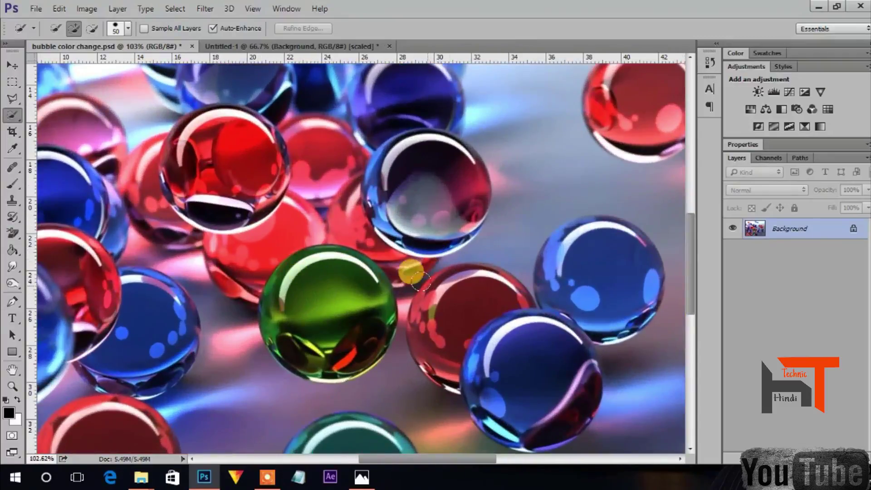
{"action": "scroll", "coordinate": [427, 254], "scroll_direction": "down", "scroll_amount": 2}
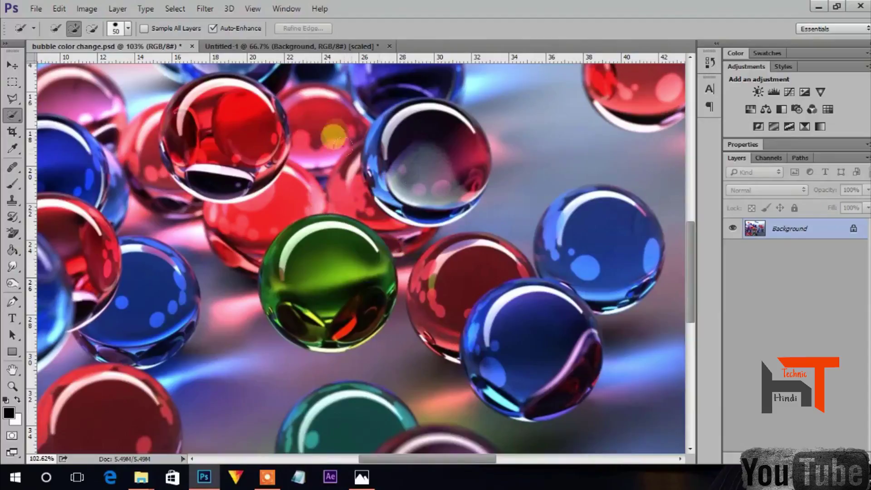
{"action": "scroll", "coordinate": [325, 182], "scroll_direction": "down", "scroll_amount": 3}
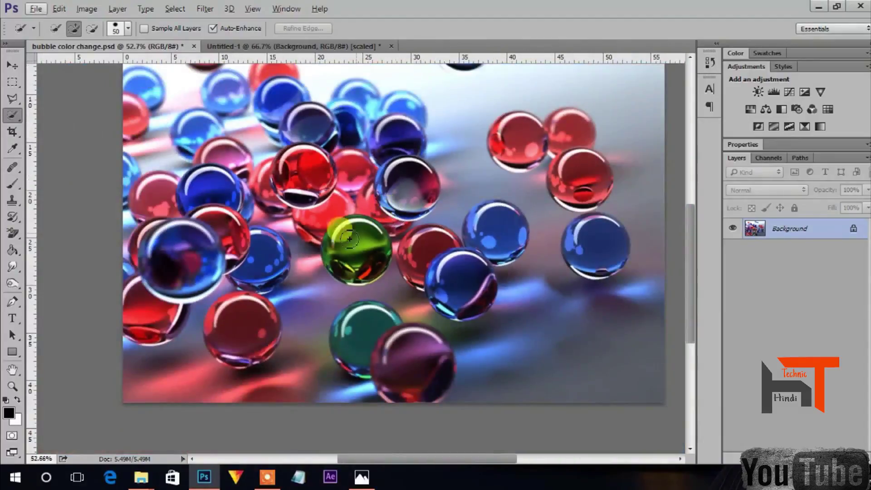
{"action": "scroll", "coordinate": [336, 245], "scroll_direction": "up", "scroll_amount": 2}
{"action": "scroll", "coordinate": [459, 245], "scroll_direction": "up", "scroll_amount": 1}
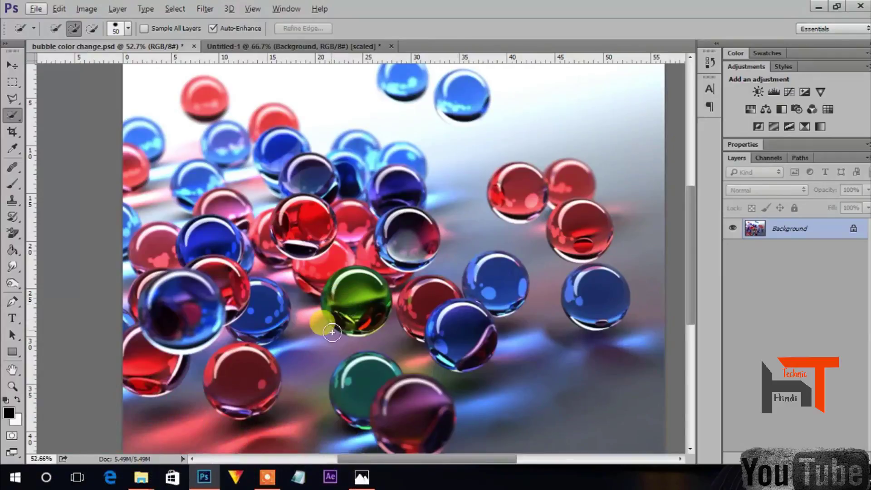
{"action": "scroll", "coordinate": [333, 333], "scroll_direction": "up", "scroll_amount": 5}
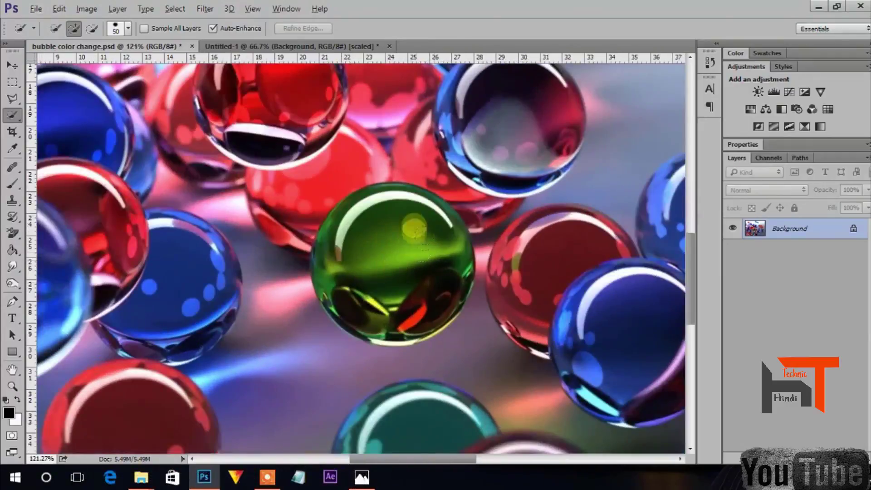
{"action": "scroll", "coordinate": [413, 232], "scroll_direction": "up", "scroll_amount": 2}
Brush the green marble into a Quick Selection and tidy its left rim
{"action": "left_click_drag", "start_coordinate": [404, 195], "coordinate": [345, 173]}
{"action": "left_click_drag", "start_coordinate": [294, 220], "coordinate": [338, 298]}
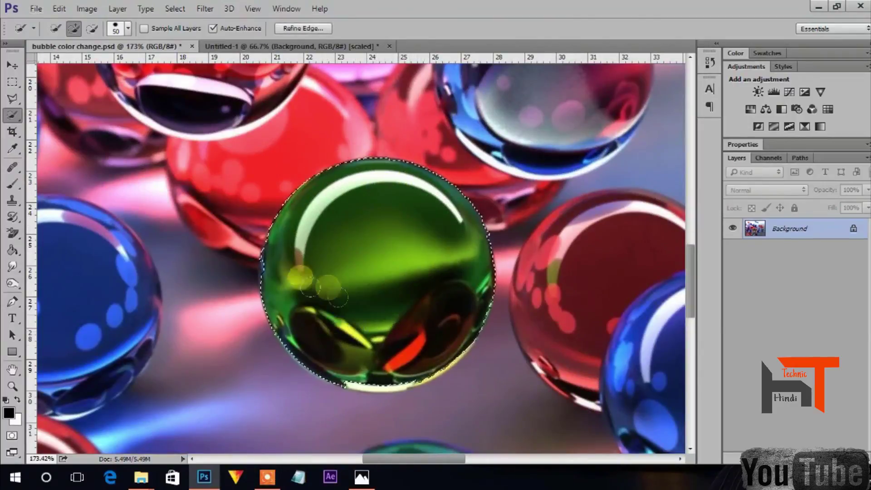
{"action": "scroll", "coordinate": [278, 285], "scroll_direction": "up", "scroll_amount": 5}
{"action": "left_click_drag", "start_coordinate": [244, 196], "coordinate": [240, 193]}
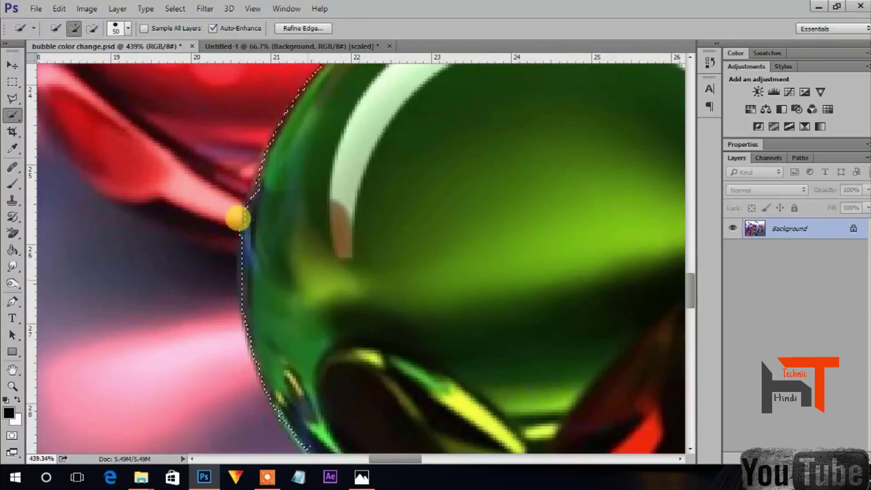
Add the green marble's white bottom rim to the selection and check the edges
{"action": "scroll", "coordinate": [255, 204], "scroll_direction": "down", "scroll_amount": 3}
{"action": "scroll", "coordinate": [260, 193], "scroll_direction": "down", "scroll_amount": 1}
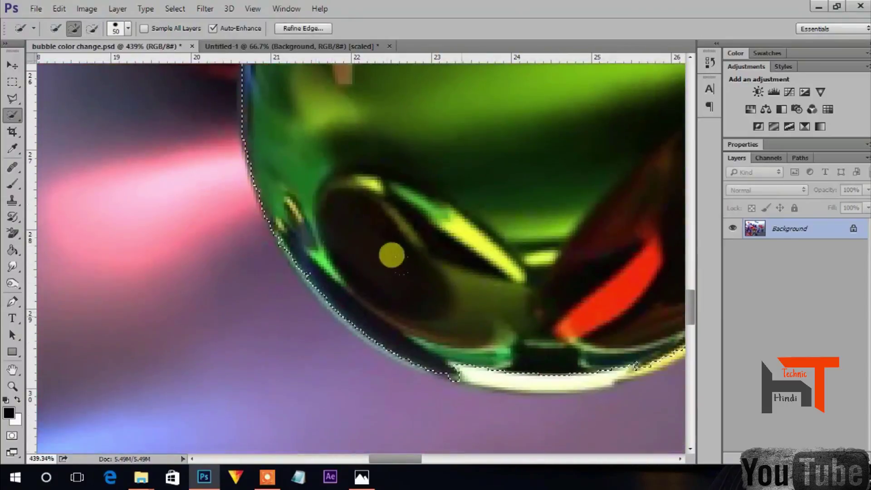
{"action": "left_click", "coordinate": [484, 270]}
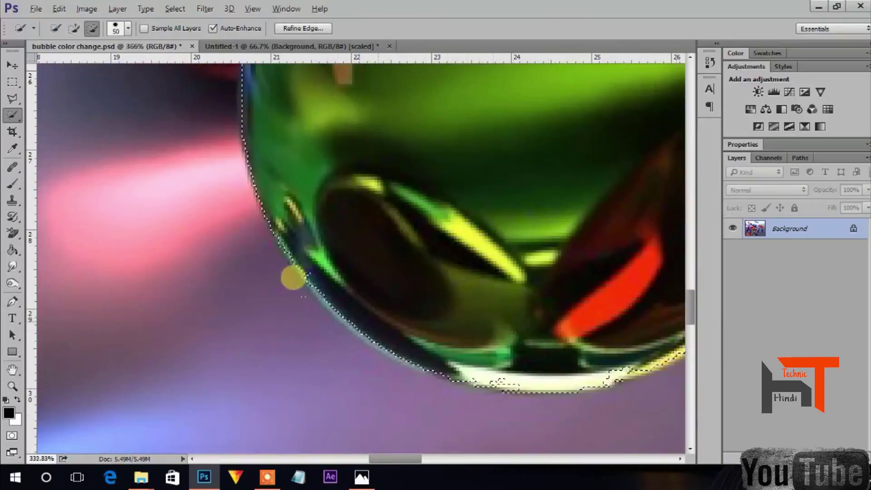
{"action": "scroll", "coordinate": [309, 258], "scroll_direction": "down", "scroll_amount": 5}
{"action": "scroll", "coordinate": [372, 286], "scroll_direction": "up", "scroll_amount": 4}
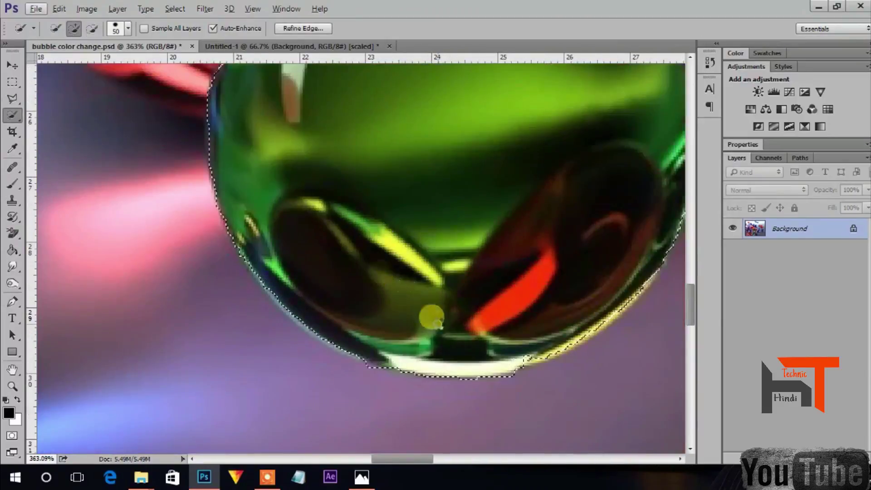
{"action": "scroll", "coordinate": [305, 314], "scroll_direction": "down", "scroll_amount": 3}
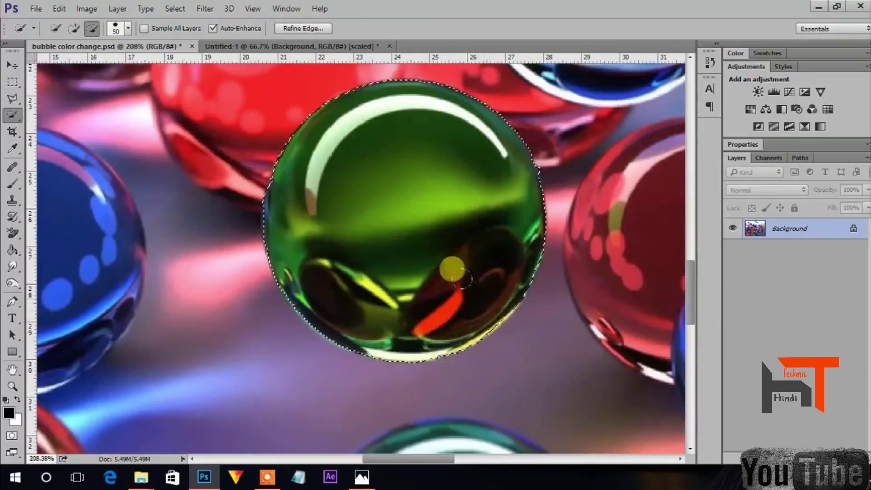
{"action": "scroll", "coordinate": [453, 259], "scroll_direction": "up", "scroll_amount": 2}
{"action": "scroll", "coordinate": [453, 256], "scroll_direction": "down", "scroll_amount": 3}
{"action": "scroll", "coordinate": [383, 85], "scroll_direction": "up", "scroll_amount": 3}
{"action": "scroll", "coordinate": [384, 85], "scroll_direction": "down", "scroll_amount": 3}
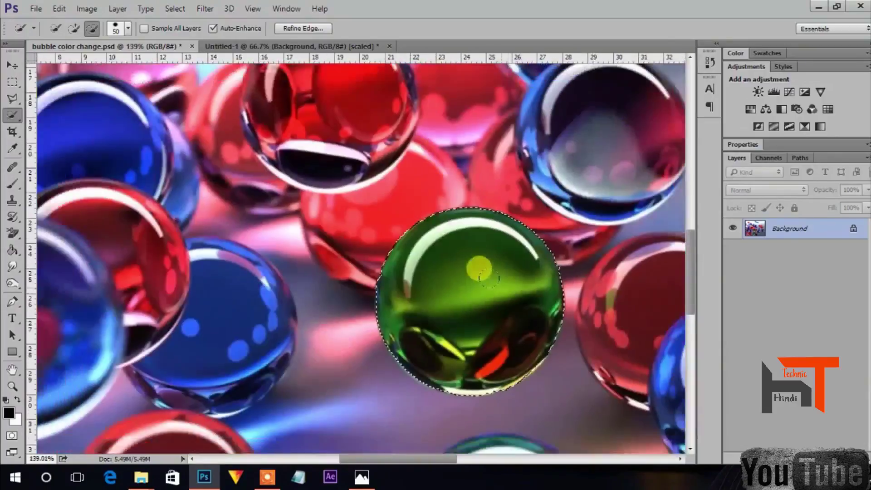
{"action": "scroll", "coordinate": [363, 72], "scroll_direction": "down", "scroll_amount": 2}
{"action": "scroll", "coordinate": [336, 59], "scroll_direction": "up", "scroll_amount": 2}
{"action": "scroll", "coordinate": [331, 57], "scroll_direction": "up", "scroll_amount": 2}
Brush along the red marble's left, bottom and upper rim to add it, then zoom out
{"action": "left_click_drag", "start_coordinate": [355, 88], "coordinate": [279, 200]}
{"action": "left_click_drag", "start_coordinate": [330, 288], "coordinate": [397, 299]}
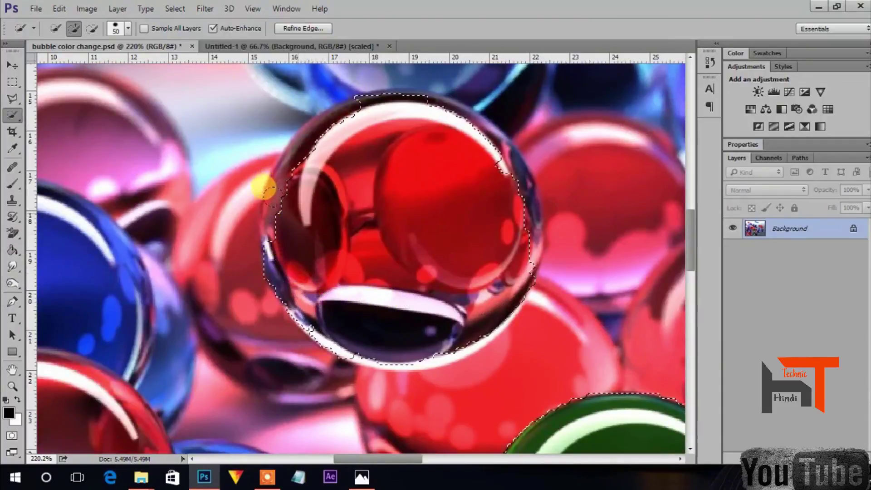
{"action": "mouse_move", "coordinate": [264, 182]}
{"action": "left_mouse_down"}
{"action": "mouse_move", "coordinate": [296, 195]}
{"action": "mouse_move", "coordinate": [294, 127]}
{"action": "mouse_move", "coordinate": [391, 94]}
{"action": "mouse_move", "coordinate": [461, 146]}
{"action": "mouse_move", "coordinate": [507, 213]}
{"action": "left_mouse_up"}
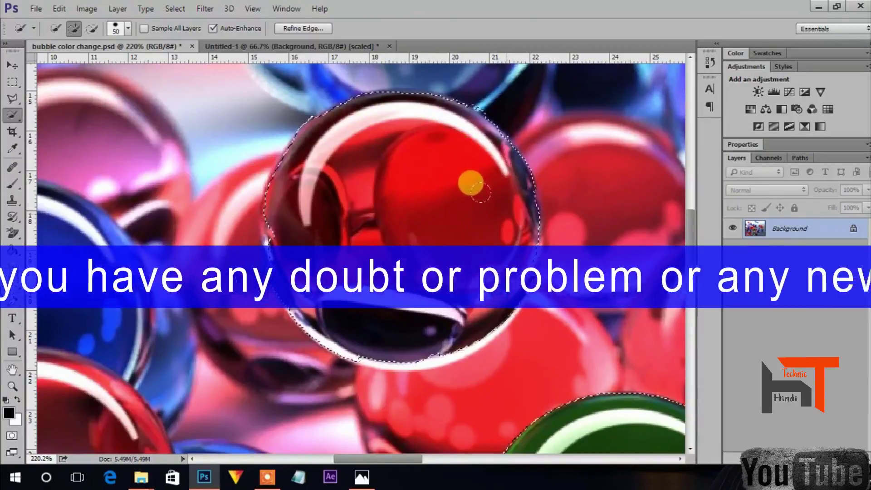
{"action": "left_click_drag", "start_coordinate": [506, 213], "coordinate": [272, 220]}
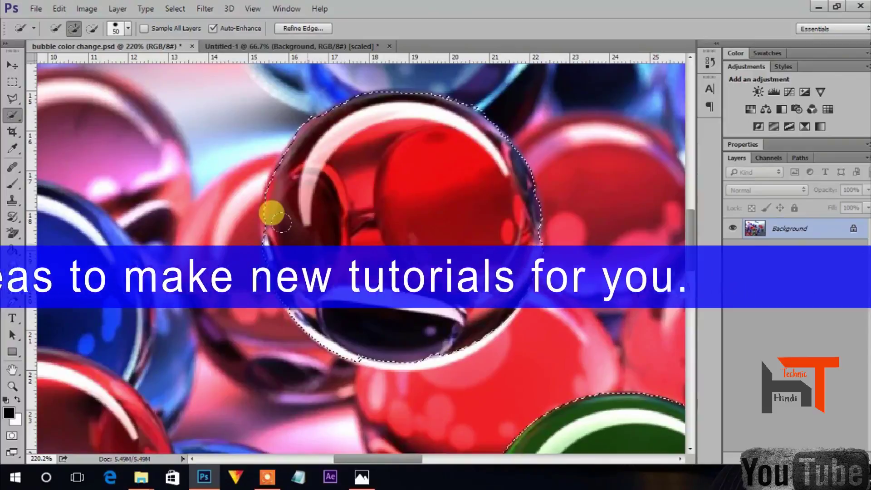
{"action": "scroll", "coordinate": [260, 210], "scroll_direction": "down", "scroll_amount": 4}
{"action": "scroll", "coordinate": [346, 201], "scroll_direction": "down", "scroll_amount": 3}
{"action": "scroll", "coordinate": [325, 179], "scroll_direction": "down", "scroll_amount": 3}
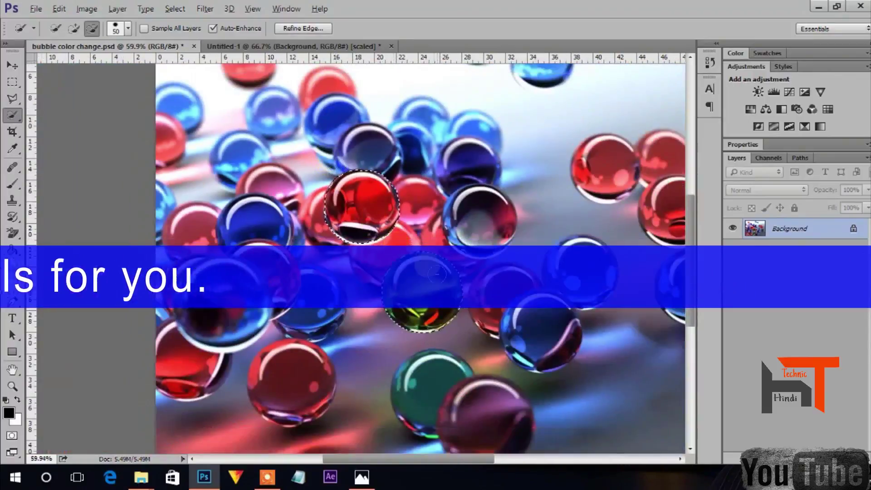
{"action": "scroll", "coordinate": [529, 357], "scroll_direction": "up", "scroll_amount": 5}
{"action": "scroll", "coordinate": [567, 336], "scroll_direction": "up", "scroll_amount": 4}
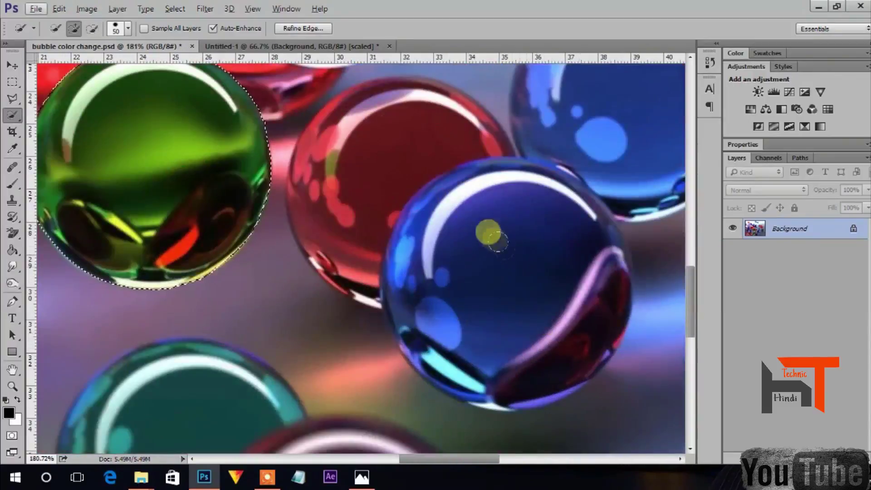
Paint the blue marble into the selection, trim spill and re-add its lower-left edge
{"action": "mouse_move", "coordinate": [481, 172]}
{"action": "left_mouse_down"}
{"action": "mouse_move", "coordinate": [387, 257]}
{"action": "mouse_move", "coordinate": [466, 344]}
{"action": "mouse_move", "coordinate": [552, 313]}
{"action": "mouse_move", "coordinate": [549, 218]}
{"action": "mouse_move", "coordinate": [506, 166]}
{"action": "mouse_move", "coordinate": [564, 220]}
{"action": "mouse_move", "coordinate": [570, 257]}
{"action": "mouse_move", "coordinate": [570, 241]}
{"action": "mouse_move", "coordinate": [601, 266]}
{"action": "left_mouse_up"}
{"action": "left_click", "coordinate": [401, 308], "text": "alt"}
{"action": "mouse_move", "coordinate": [405, 312]}
{"action": "left_mouse_down"}
{"action": "mouse_move", "coordinate": [411, 333]}
{"action": "mouse_move", "coordinate": [399, 291]}
{"action": "mouse_move", "coordinate": [400, 315]}
{"action": "mouse_move", "coordinate": [427, 338]}
{"action": "mouse_move", "coordinate": [422, 344]}
{"action": "left_mouse_up"}
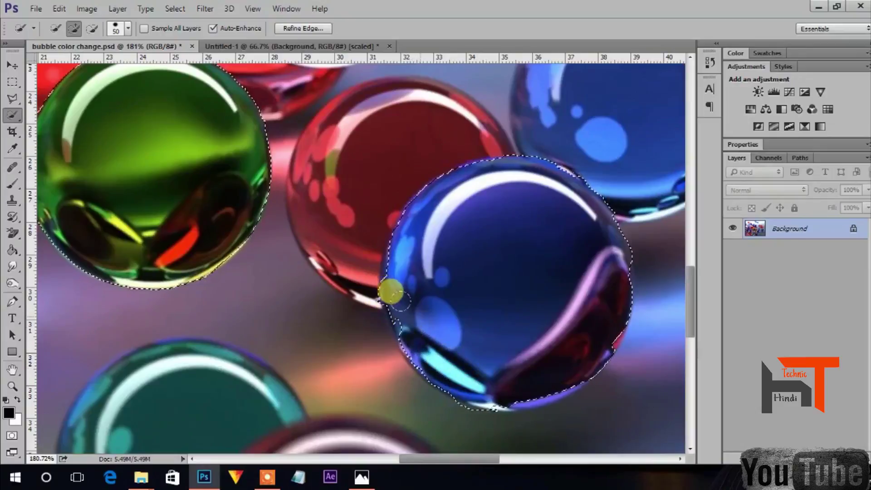
{"action": "scroll", "coordinate": [392, 291], "scroll_direction": "up", "scroll_amount": 3}
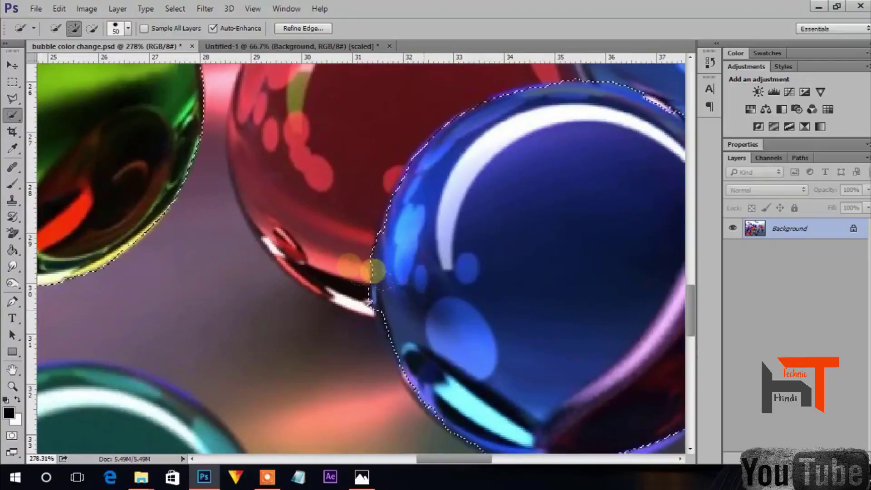
{"action": "scroll", "coordinate": [400, 286], "scroll_direction": "down", "scroll_amount": 3}
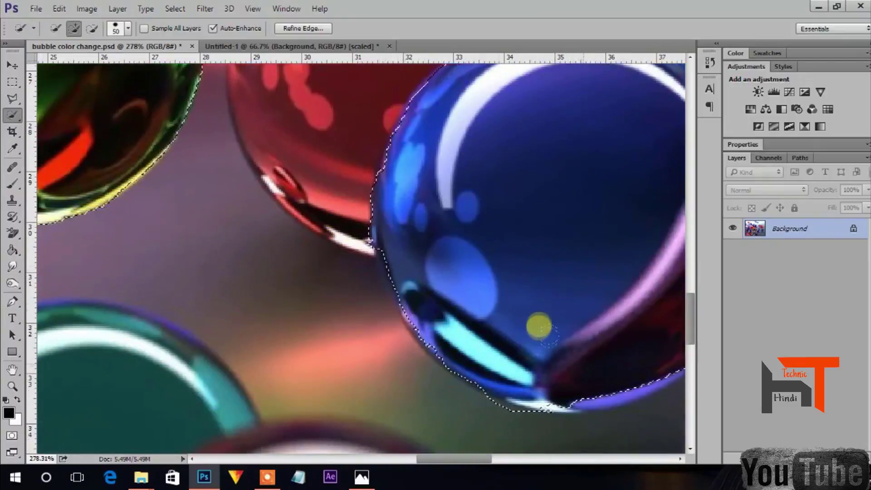
{"action": "scroll", "coordinate": [522, 336], "scroll_direction": "down", "scroll_amount": 3}
{"action": "scroll", "coordinate": [508, 329], "scroll_direction": "up", "scroll_amount": 3}
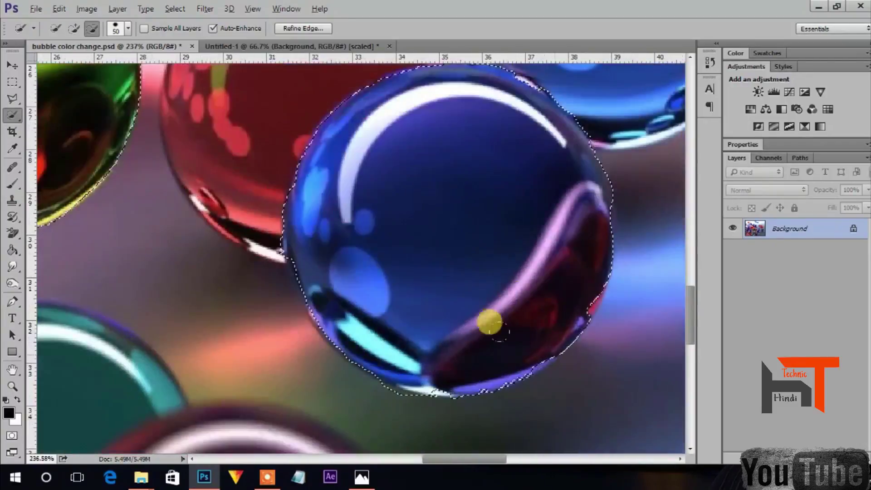
{"action": "scroll", "coordinate": [490, 322], "scroll_direction": "up", "scroll_amount": 2}
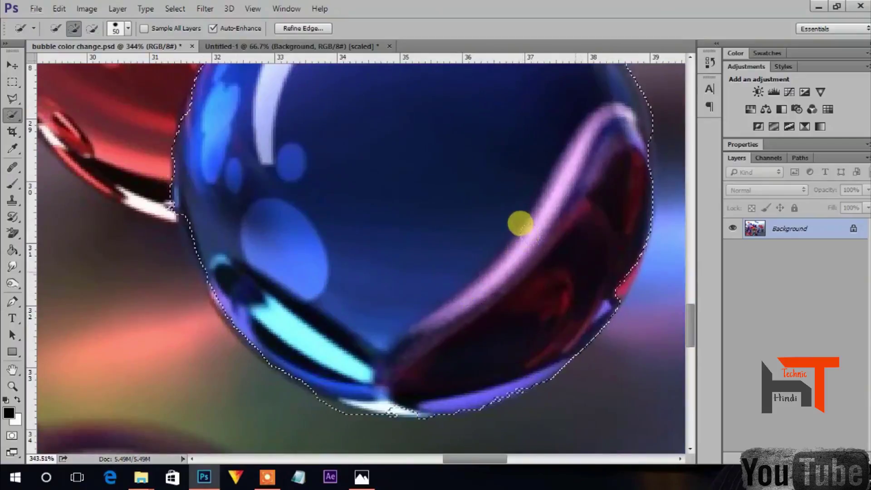
{"action": "scroll", "coordinate": [517, 236], "scroll_direction": "down", "scroll_amount": 2}
{"action": "scroll", "coordinate": [495, 246], "scroll_direction": "up", "scroll_amount": 3}
{"action": "scroll", "coordinate": [499, 195], "scroll_direction": "up", "scroll_amount": 1}
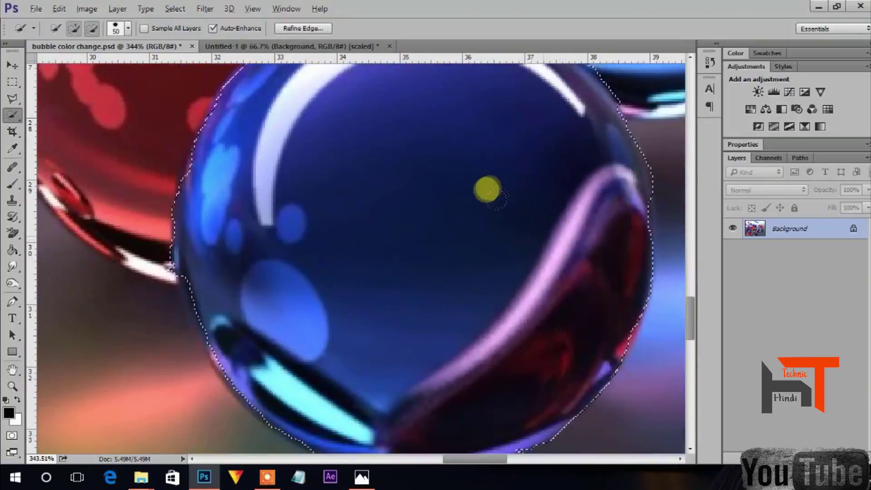
{"action": "scroll", "coordinate": [486, 204], "scroll_direction": "down", "scroll_amount": 3}
{"action": "scroll", "coordinate": [504, 231], "scroll_direction": "down", "scroll_amount": 2}
{"action": "scroll", "coordinate": [513, 263], "scroll_direction": "down", "scroll_amount": 1}
{"action": "scroll", "coordinate": [481, 268], "scroll_direction": "down", "scroll_amount": 1}
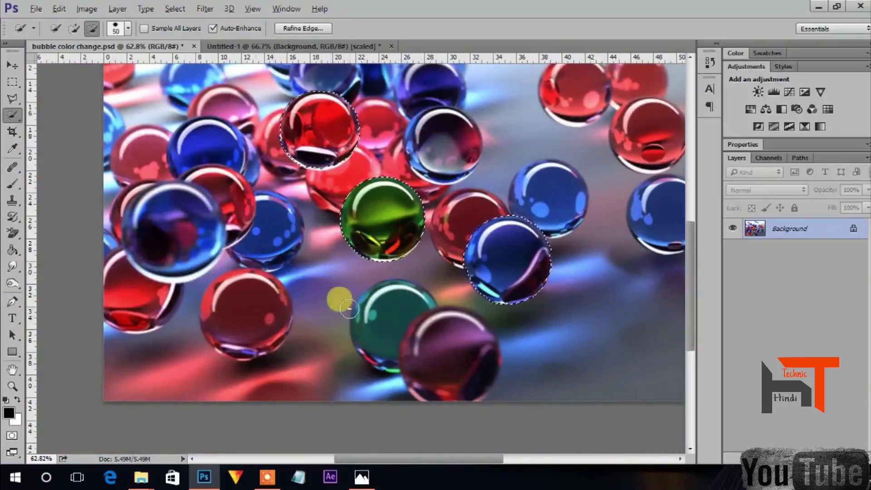
Zoom in, paint the lower-right red marble into the selection, then zoom out
{"action": "scroll", "coordinate": [349, 309], "scroll_direction": "down", "scroll_amount": 1}
{"action": "scroll", "coordinate": [311, 291], "scroll_direction": "up", "scroll_amount": 1}
{"action": "scroll", "coordinate": [540, 218], "scroll_direction": "up", "scroll_amount": 2}
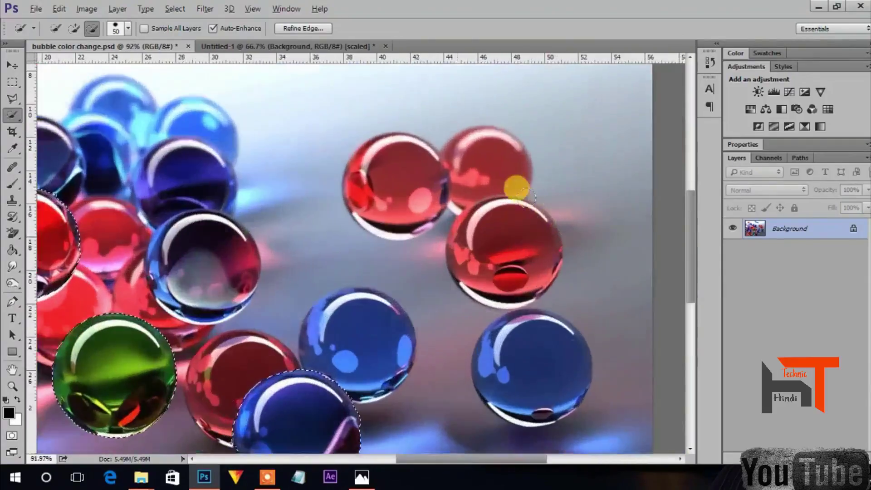
{"action": "scroll", "coordinate": [518, 188], "scroll_direction": "up", "scroll_amount": 2}
{"action": "mouse_move", "coordinate": [432, 201]}
{"action": "left_mouse_down"}
{"action": "mouse_move", "coordinate": [405, 266]}
{"action": "mouse_move", "coordinate": [424, 314]}
{"action": "mouse_move", "coordinate": [517, 218]}
{"action": "mouse_move", "coordinate": [429, 198]}
{"action": "left_mouse_up"}
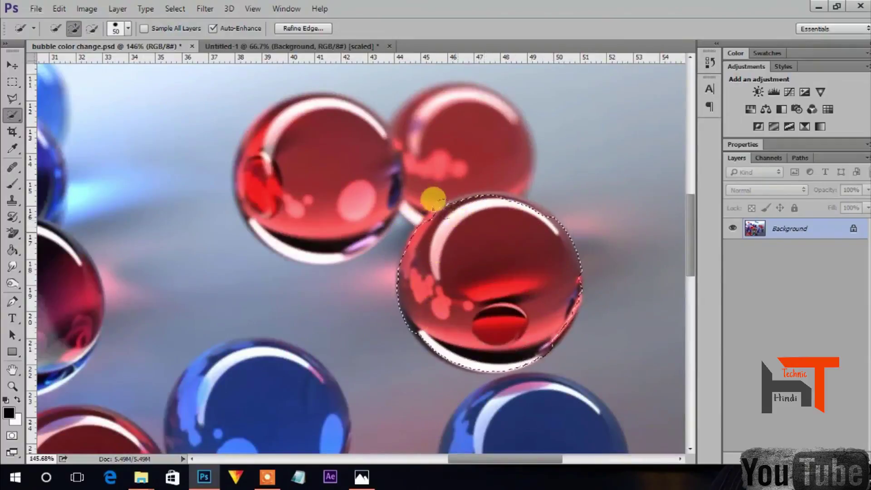
{"action": "scroll", "coordinate": [512, 226], "scroll_direction": "down", "scroll_amount": 2}
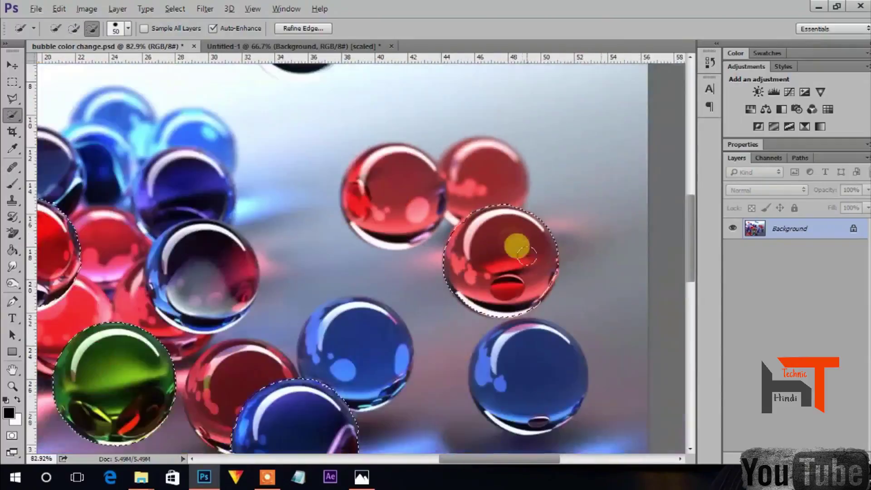
{"action": "scroll", "coordinate": [544, 252], "scroll_direction": "down", "scroll_amount": 1}
{"action": "scroll", "coordinate": [460, 301], "scroll_direction": "down", "scroll_amount": 1}
{"action": "scroll", "coordinate": [427, 273], "scroll_direction": "down", "scroll_amount": 2}
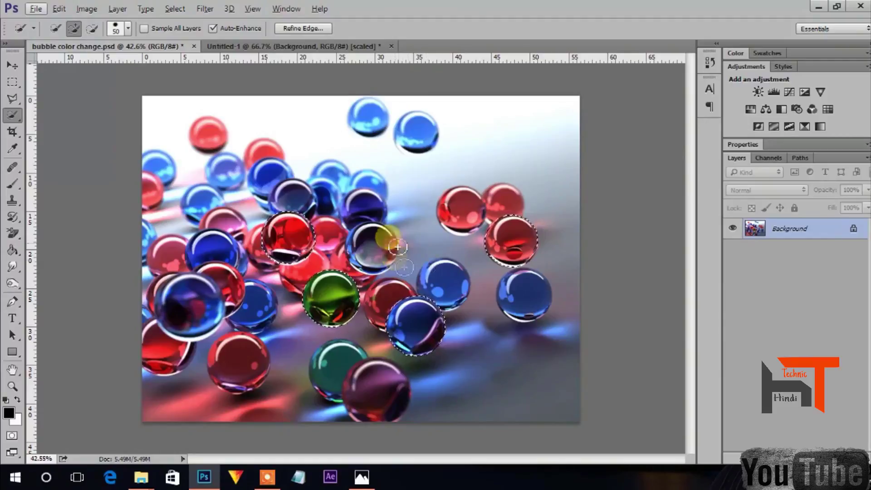
Use Layer Via Copy from the selection's context menu to create Layer 1 with the marbles
{"action": "right_click", "coordinate": [410, 328]}
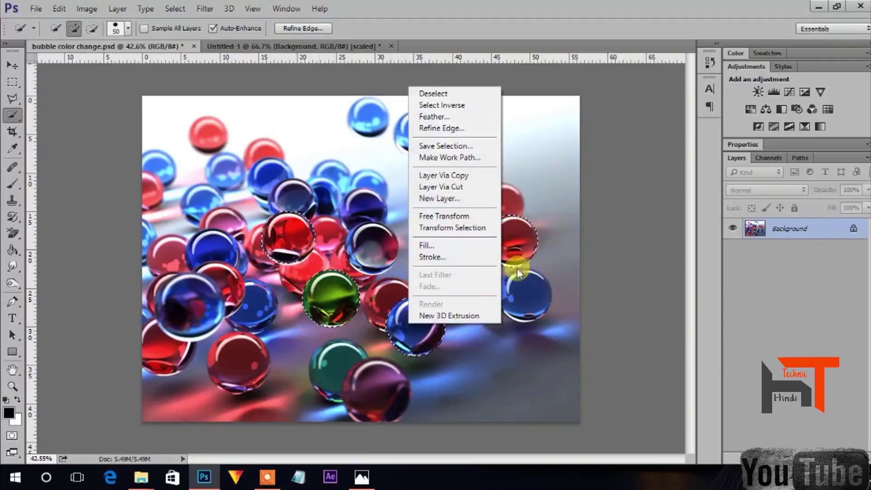
{"action": "left_click", "coordinate": [405, 324]}
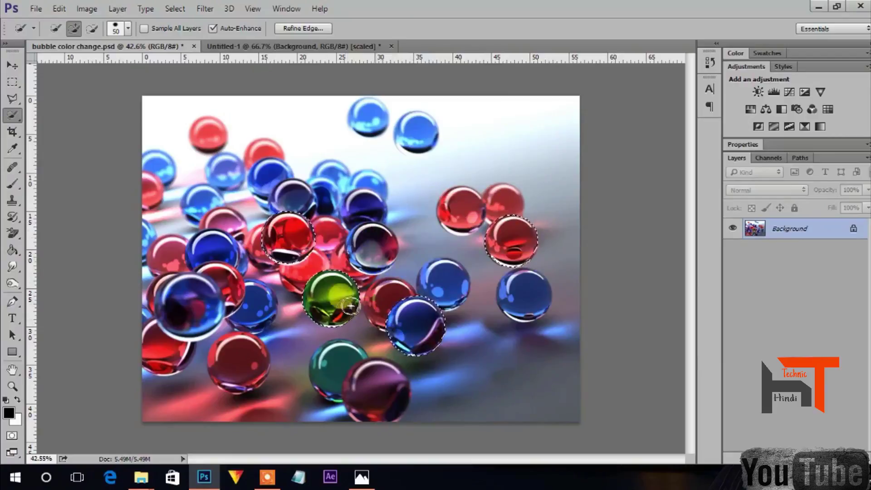
{"action": "right_click", "coordinate": [414, 329]}
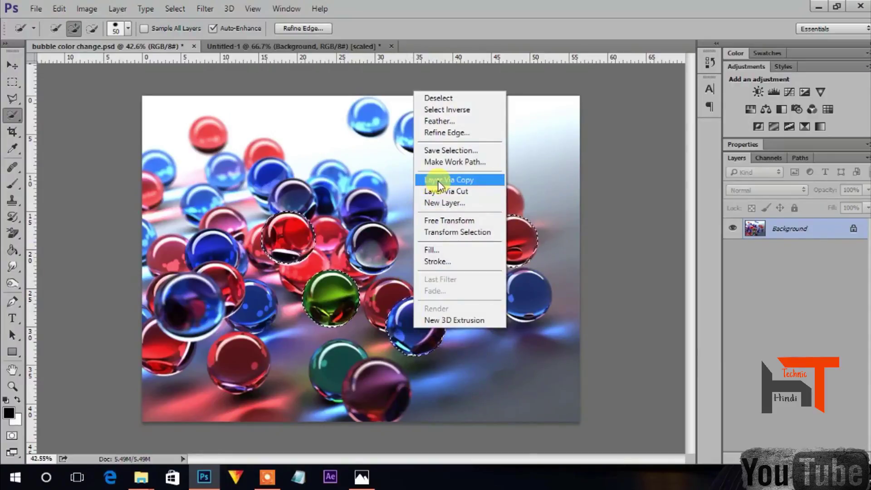
{"action": "left_click", "coordinate": [475, 180]}
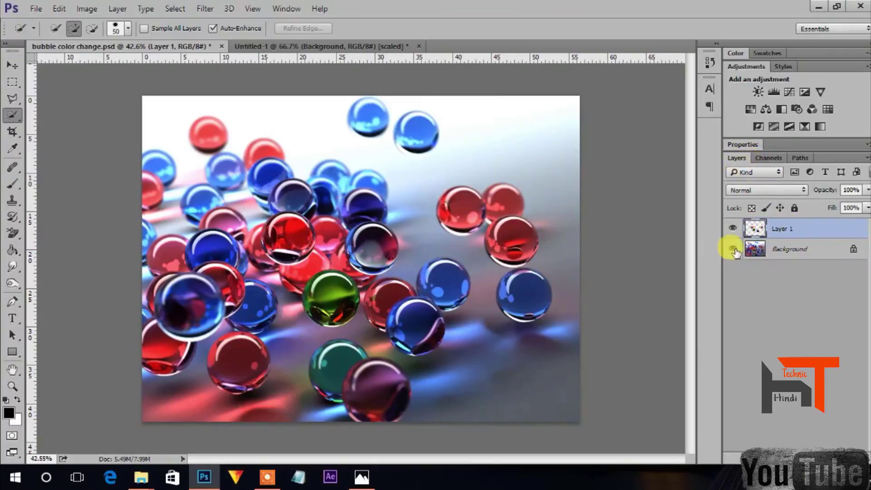
{"action": "left_click", "coordinate": [788, 255]}
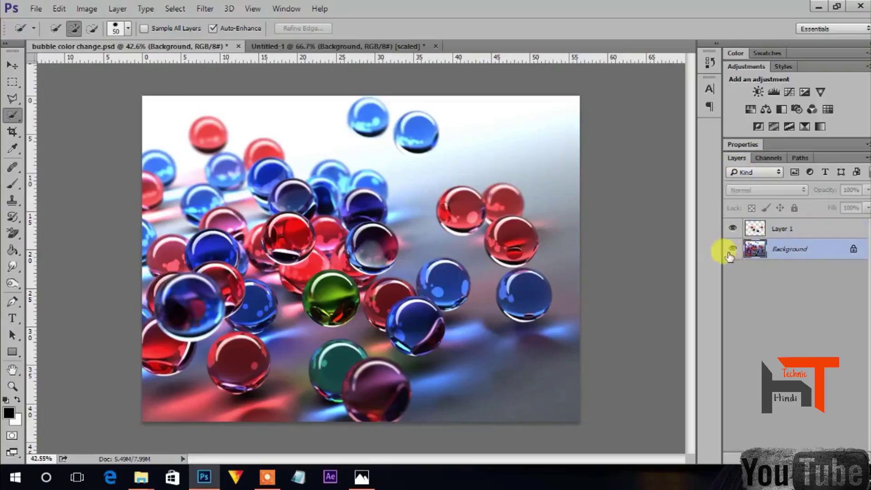
{"action": "left_click", "coordinate": [733, 250]}
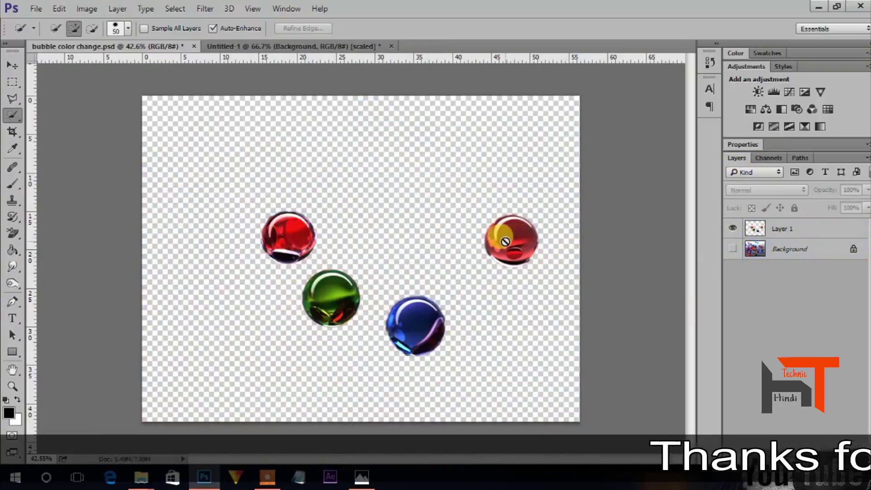
{"action": "left_click", "coordinate": [733, 249]}
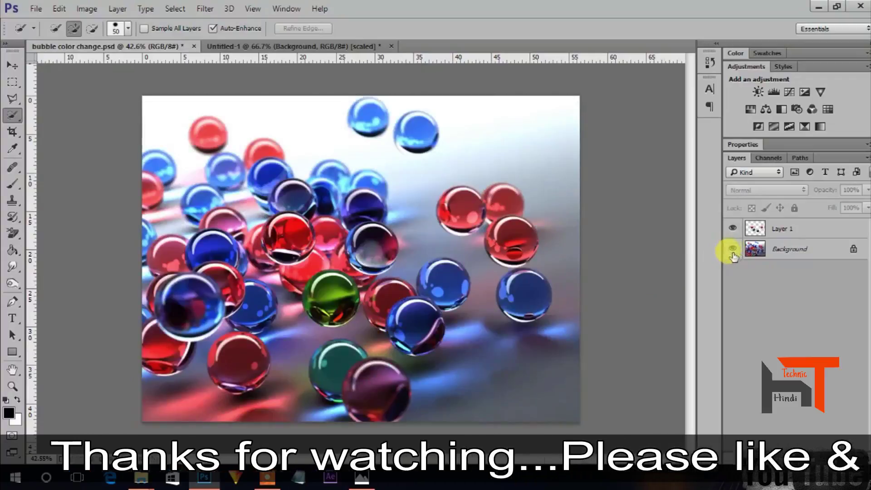
{"action": "left_click", "coordinate": [781, 230]}
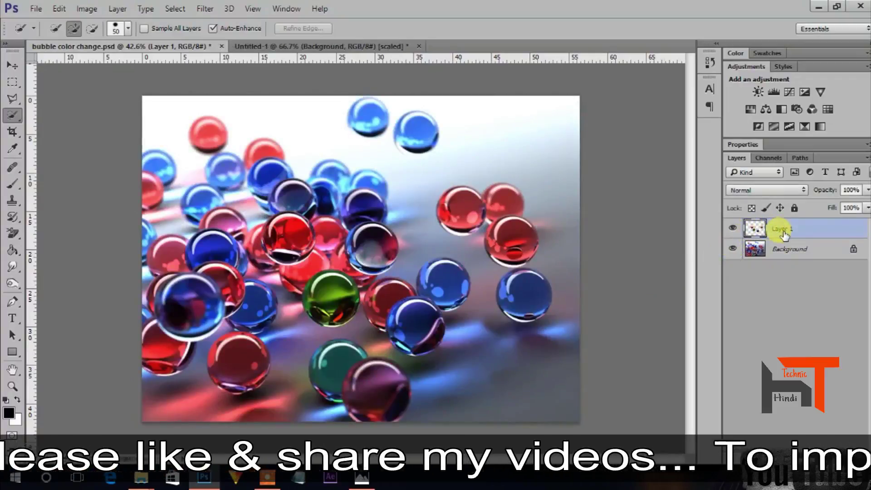
{"action": "left_click", "coordinate": [789, 249]}
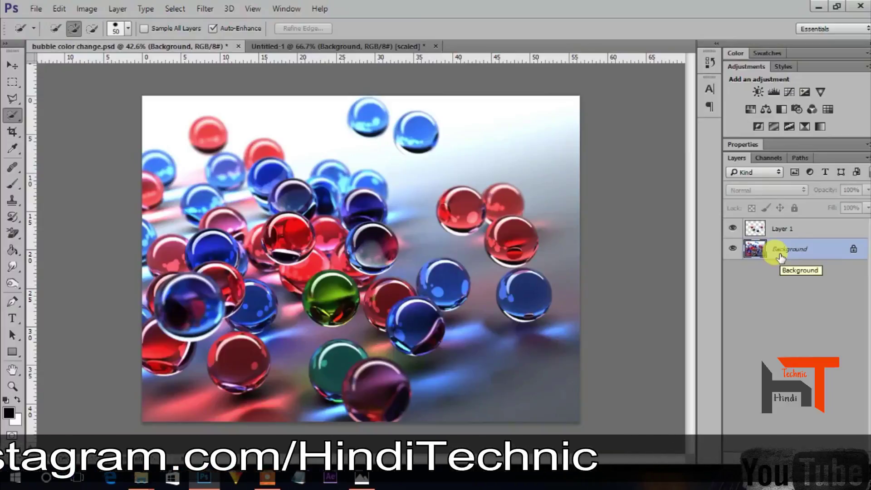
{"action": "left_click", "coordinate": [780, 228]}
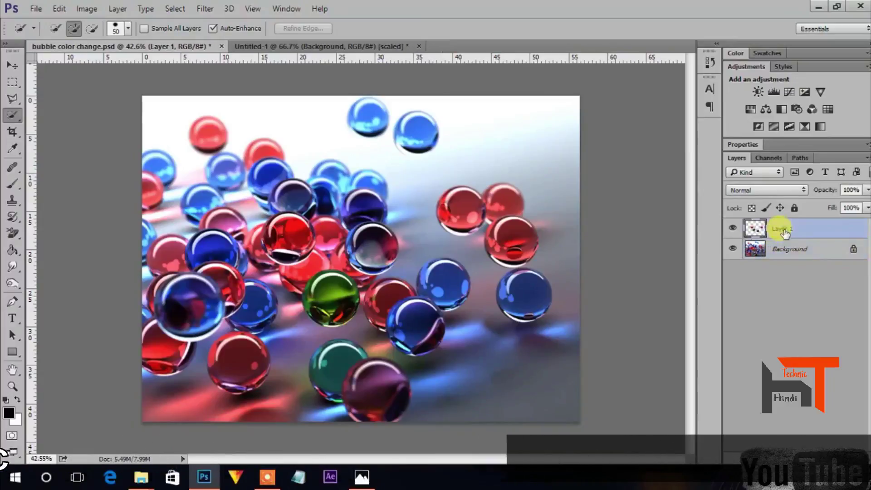
{"action": "left_click", "coordinate": [733, 249]}
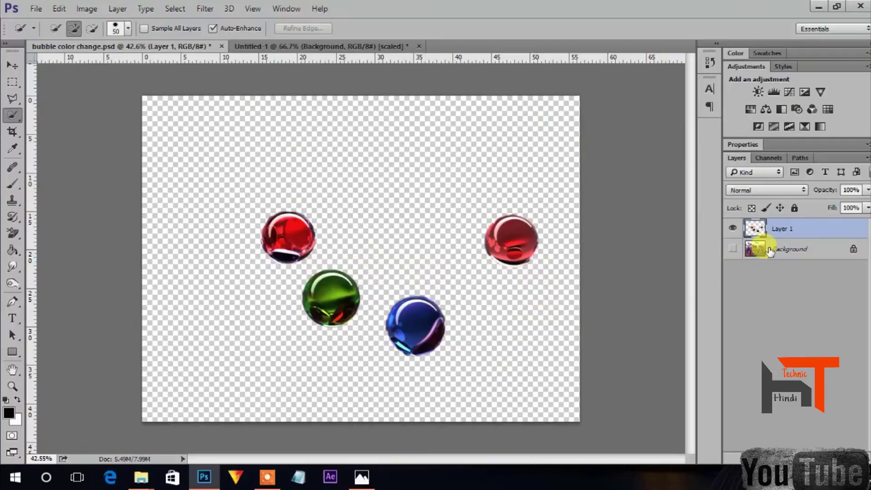
{"action": "left_click", "coordinate": [733, 249]}
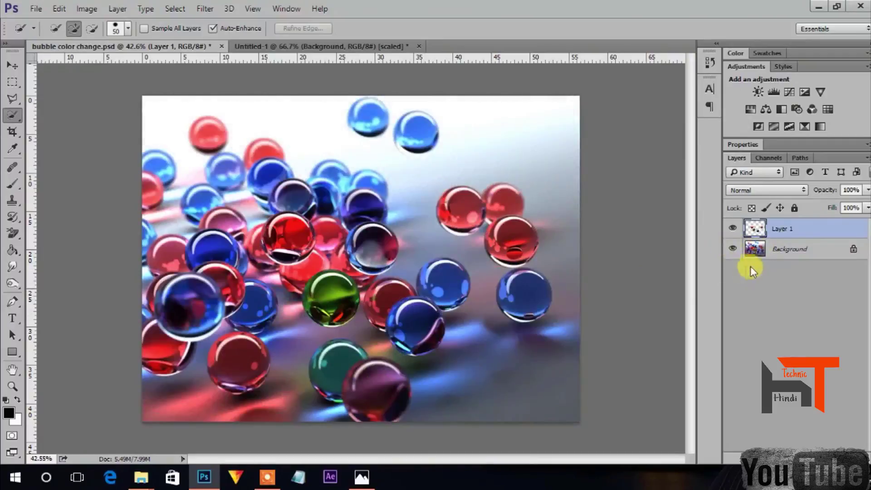
{"action": "left_click", "coordinate": [773, 249]}
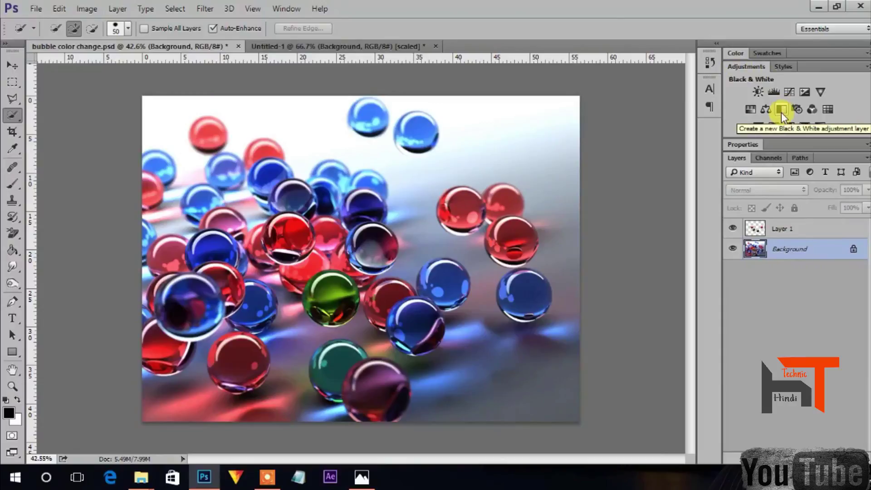
Add a default Black & White adjustment layer above the Background
{"action": "left_click", "coordinate": [781, 113]}
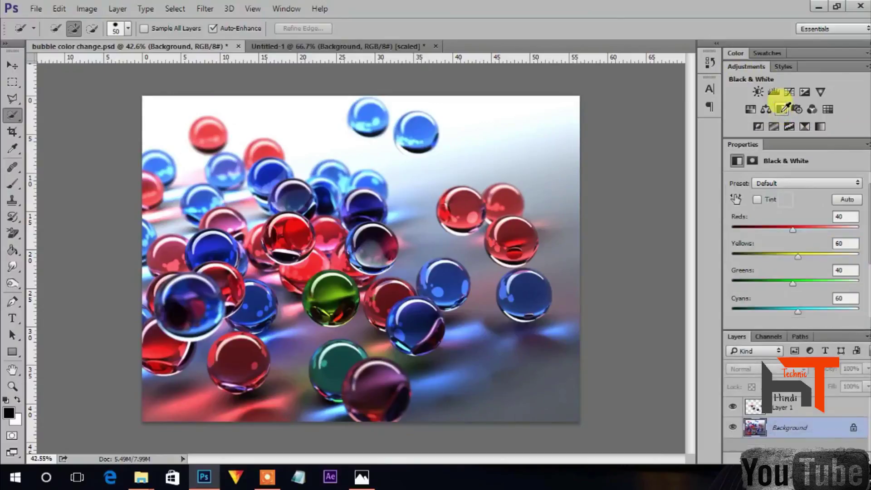